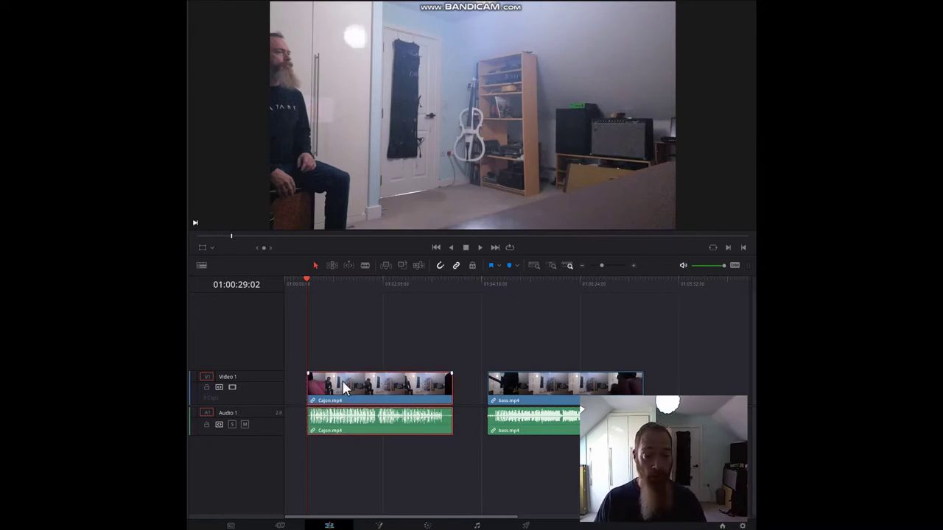
Play back parts of the Cajon clip and the bass clip to review both takes
click(353, 286)
key(space)
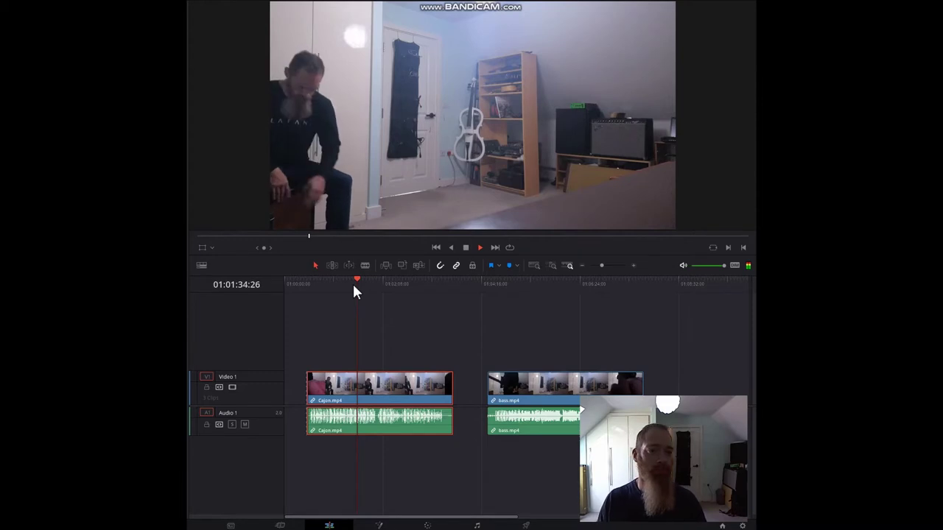
key(space)
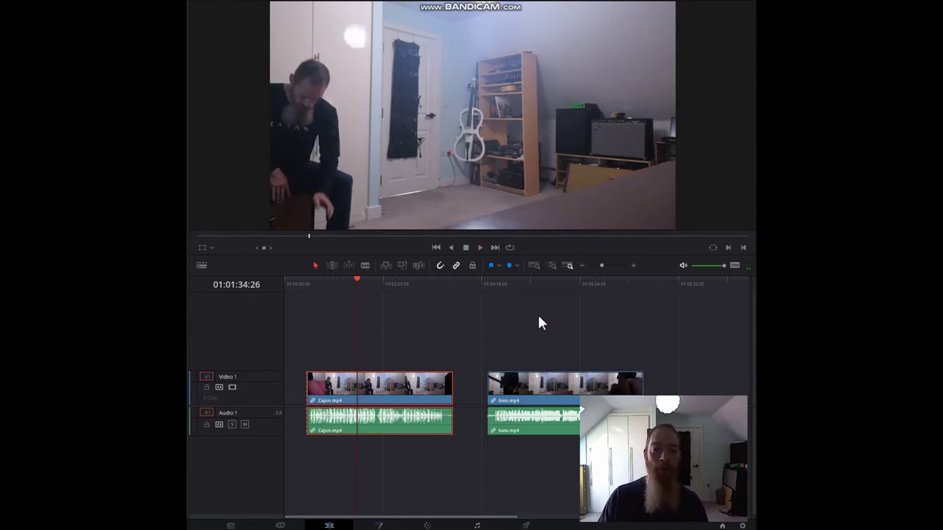
click(521, 288)
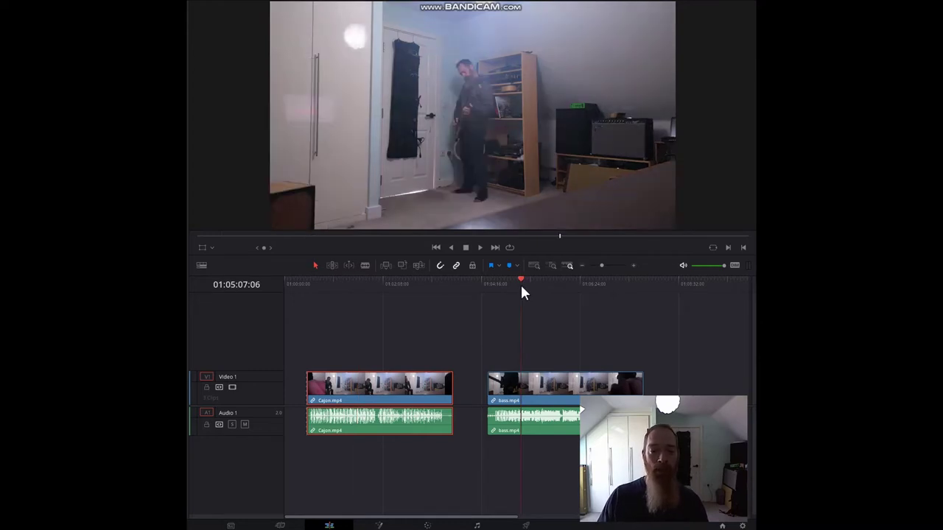
key(space)
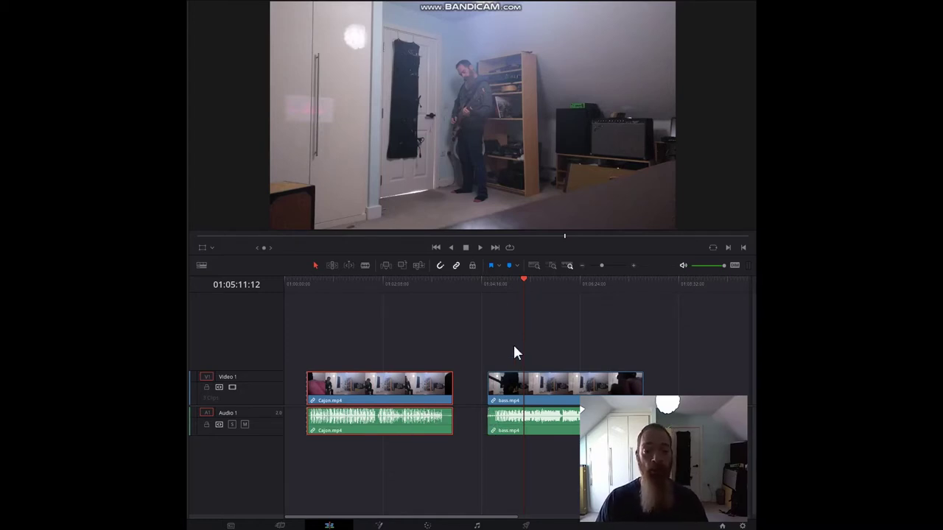
Move bass.mp4 onto V2/A2 over Cajon.mp4, scrub the overlap, and disable the bass clips
click(542, 386)
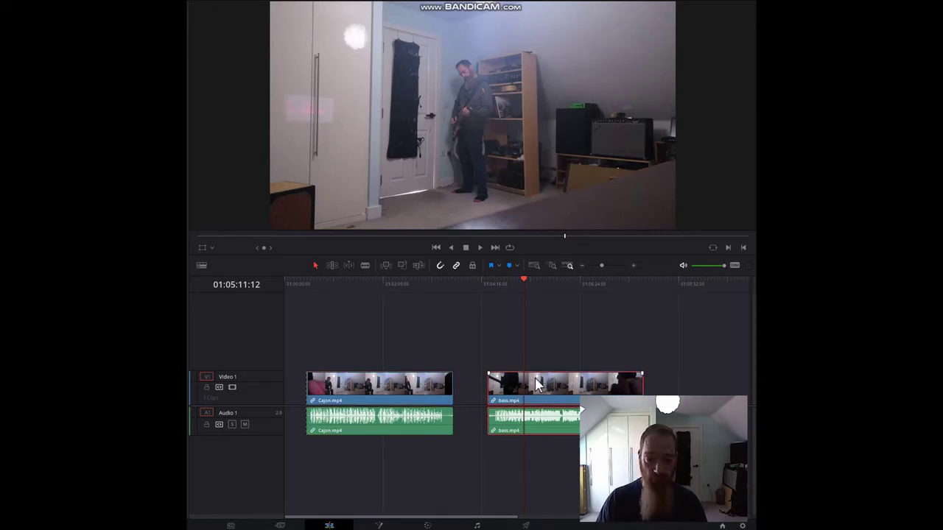
drag(549, 378, 378, 353)
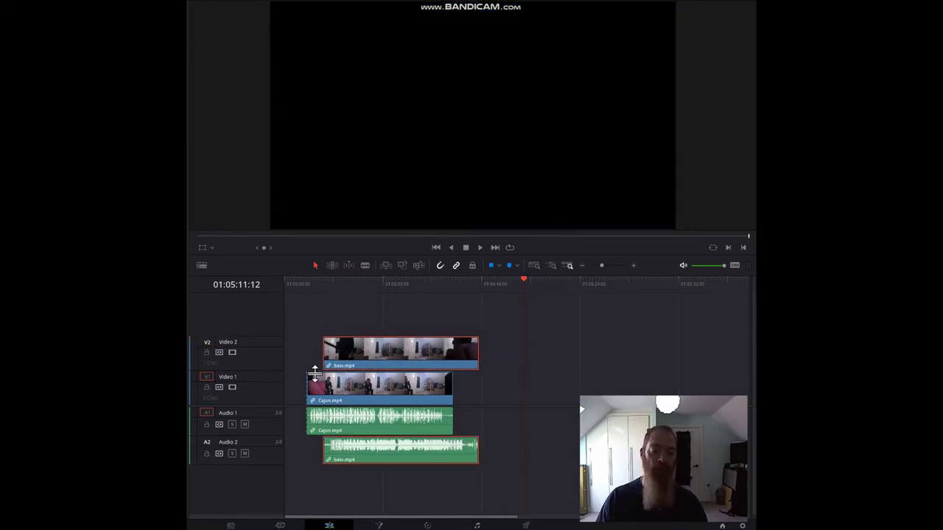
click(380, 292)
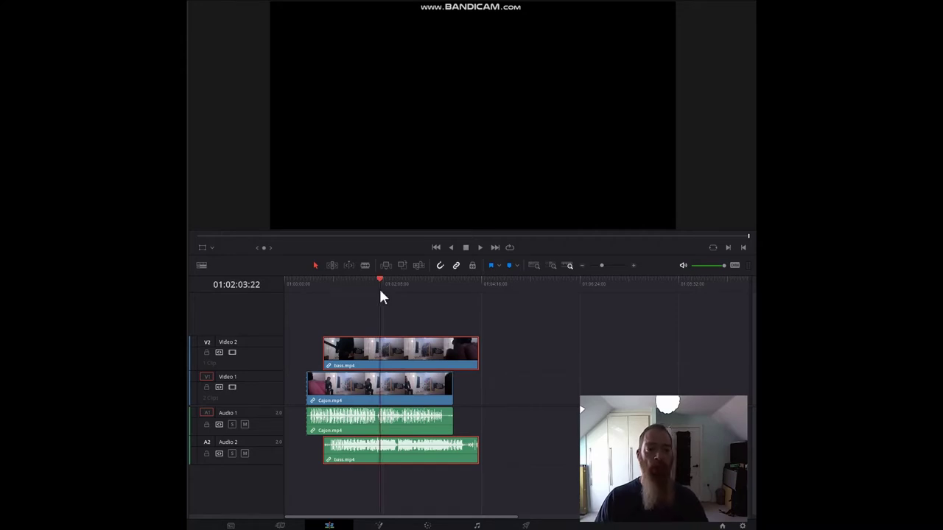
click(384, 386)
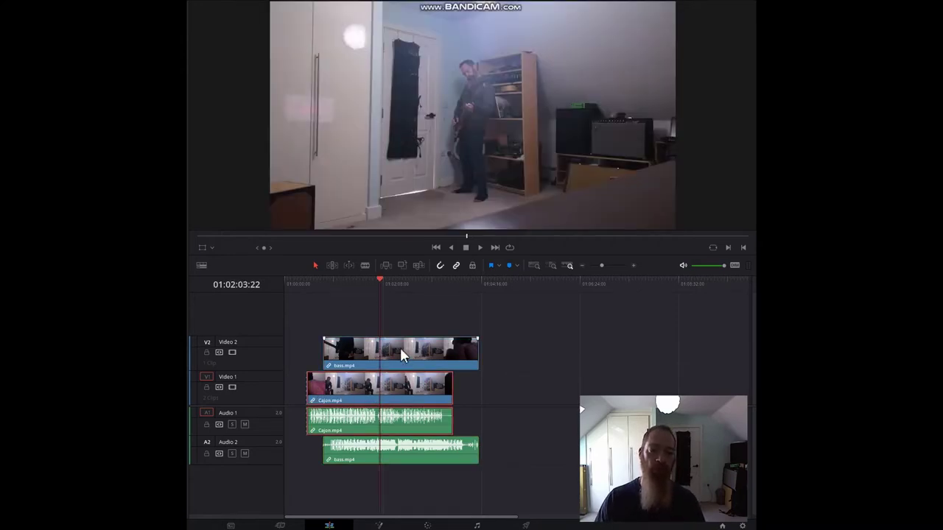
click(322, 286)
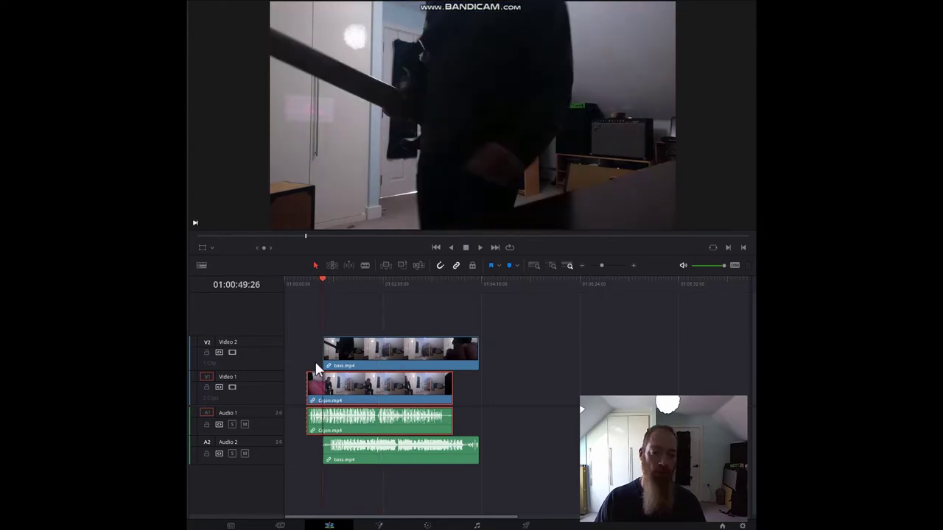
click(314, 278)
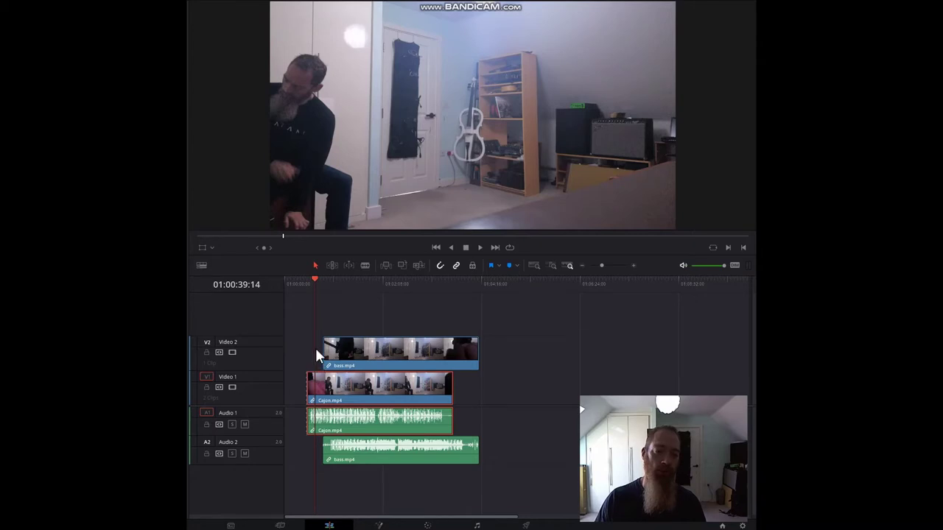
click(362, 289)
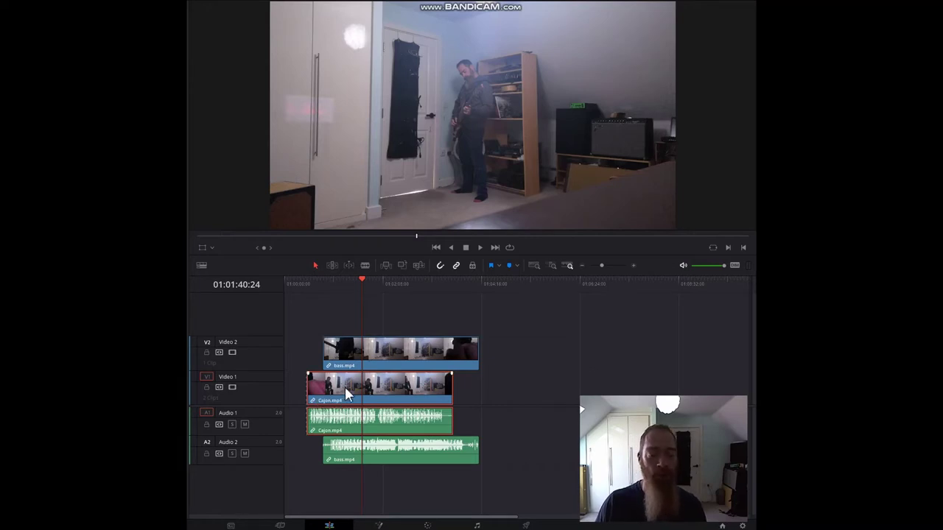
click(377, 355)
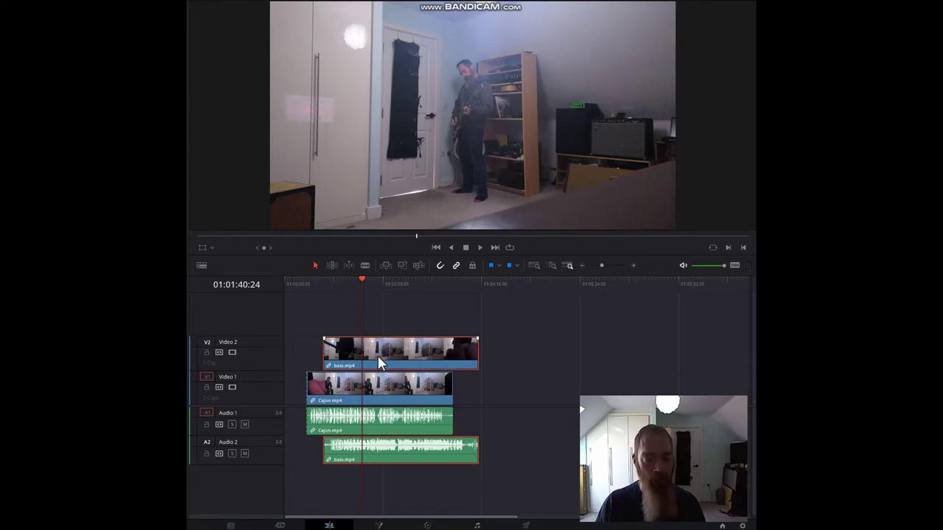
key(d)
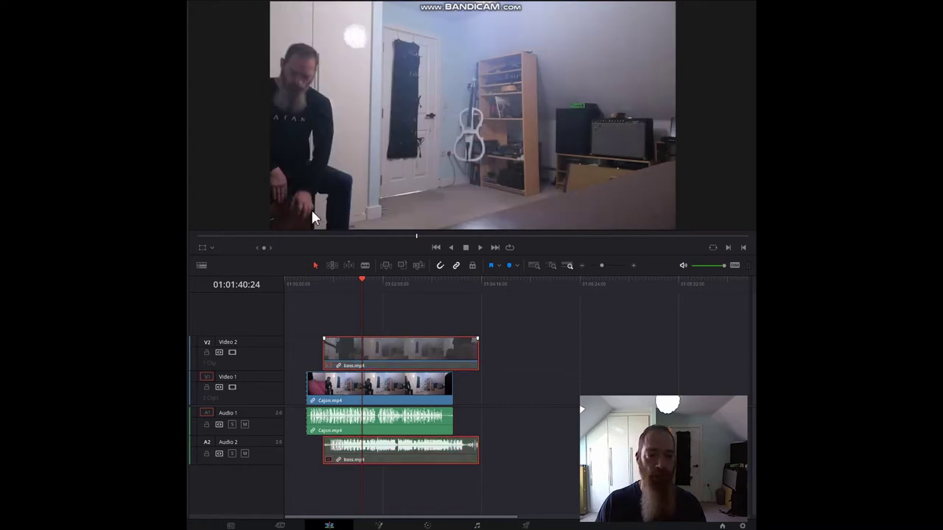
Re-enable the selected bass clips on V2/A2 with D
key(d)
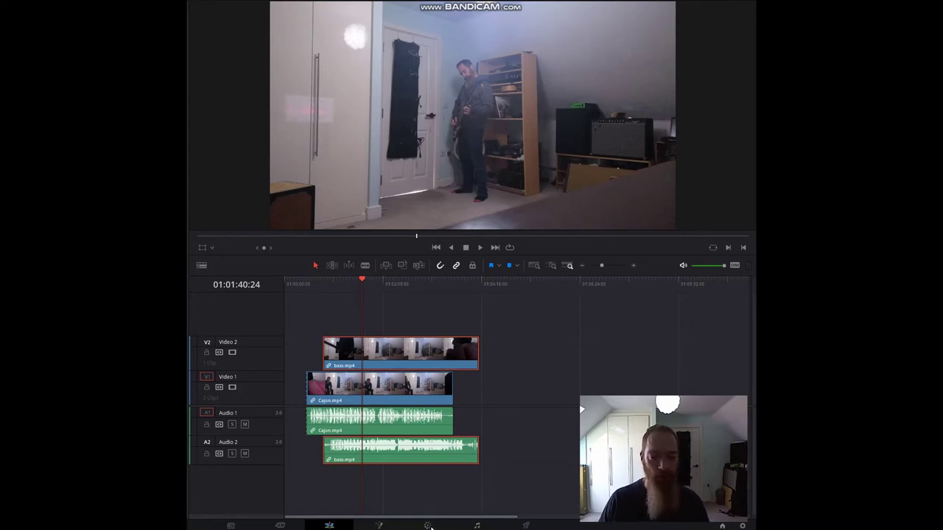
On the Color page, add an Alpha Output fed by the node's key, then show the window tools
click(428, 526)
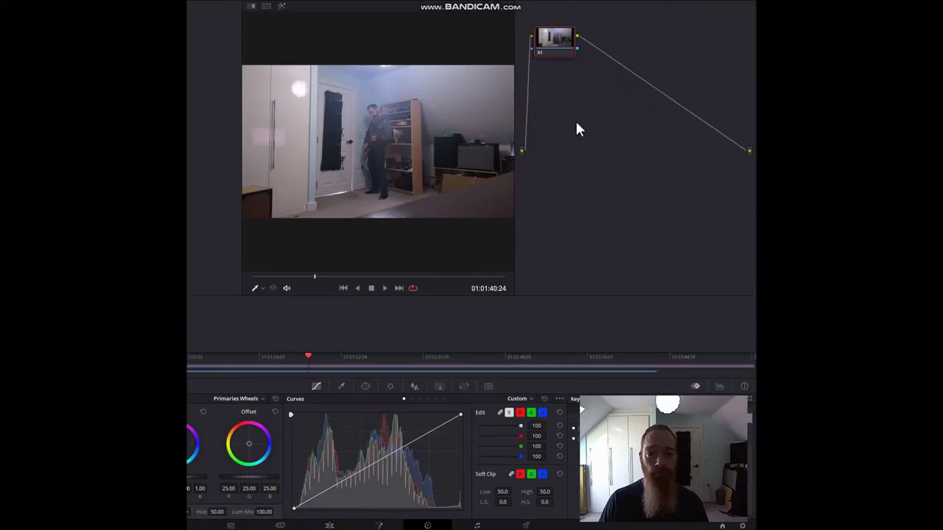
right_click(578, 126)
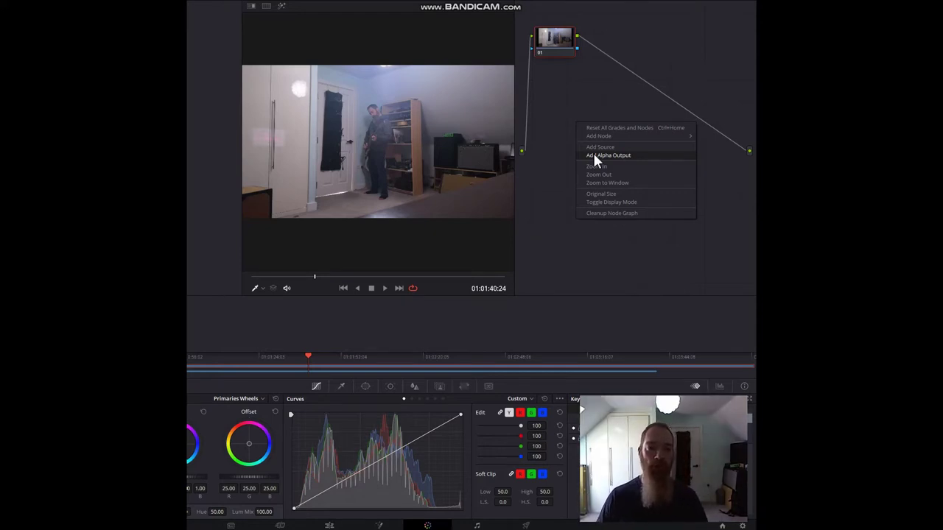
click(593, 155)
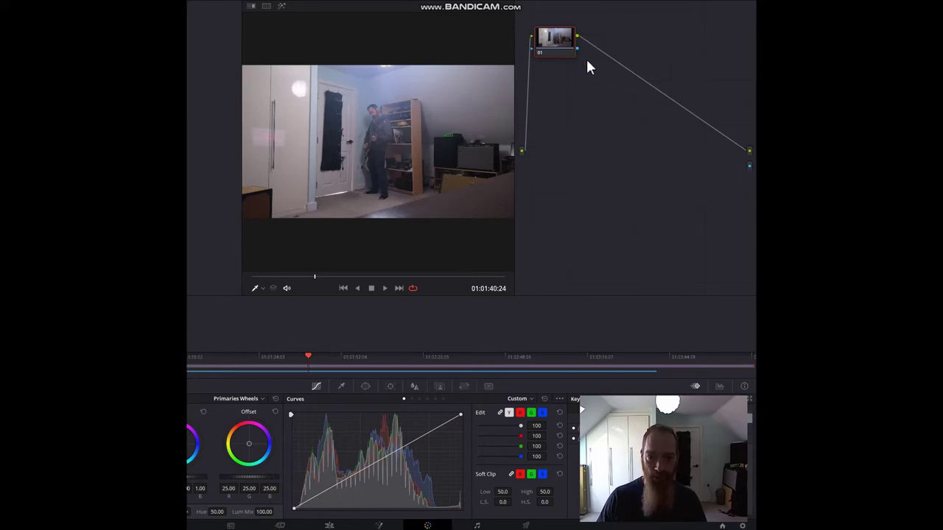
click(749, 165)
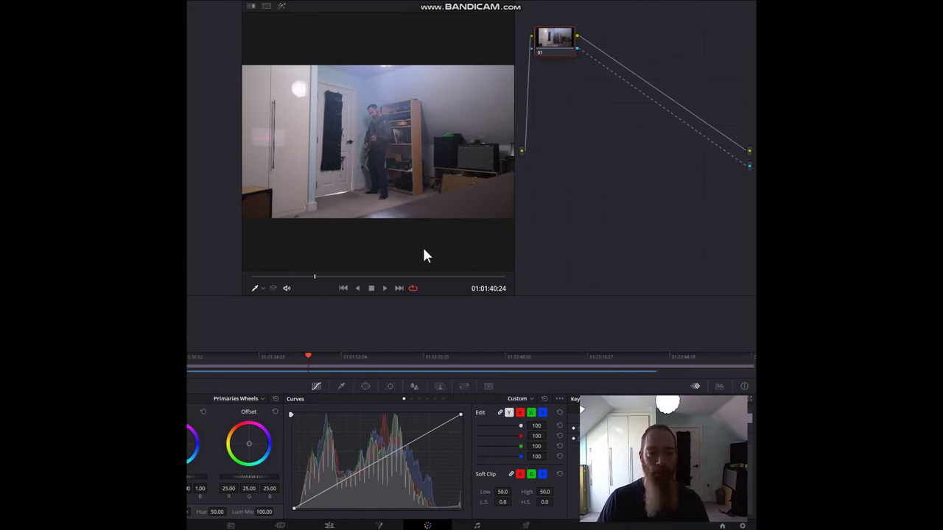
click(366, 387)
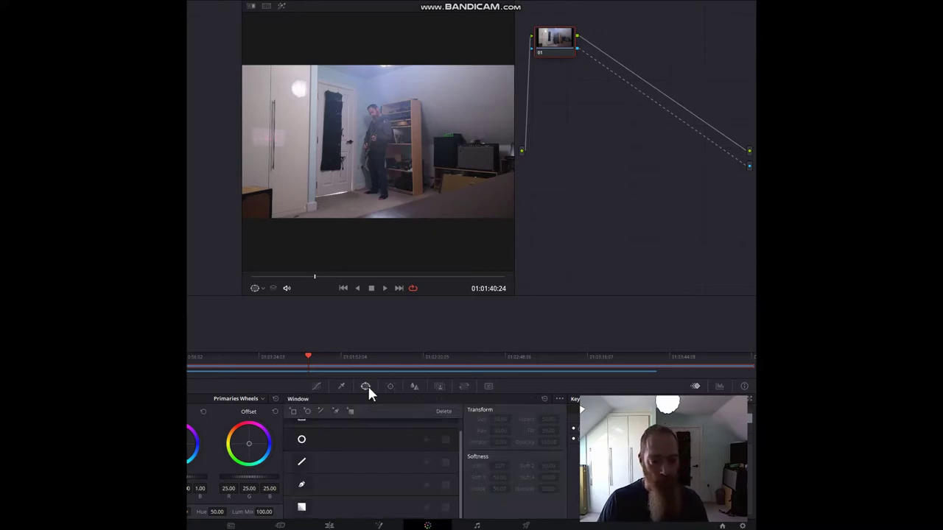
Start a polygon mask above the bass player, running down his left side below his feet
click(301, 484)
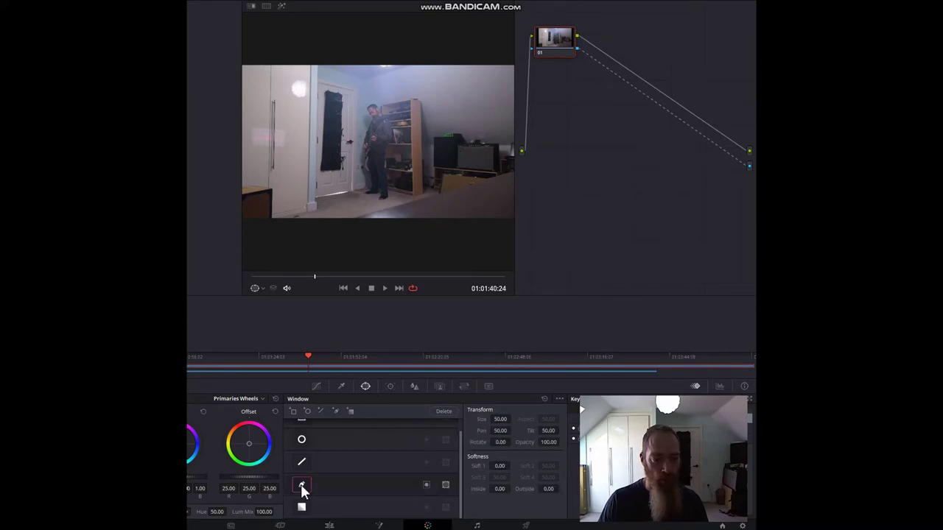
click(369, 90)
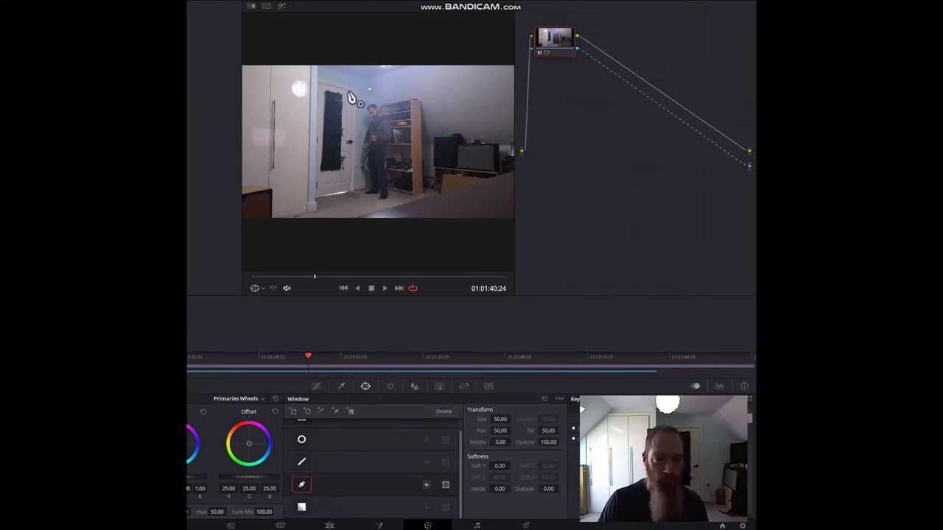
click(347, 105)
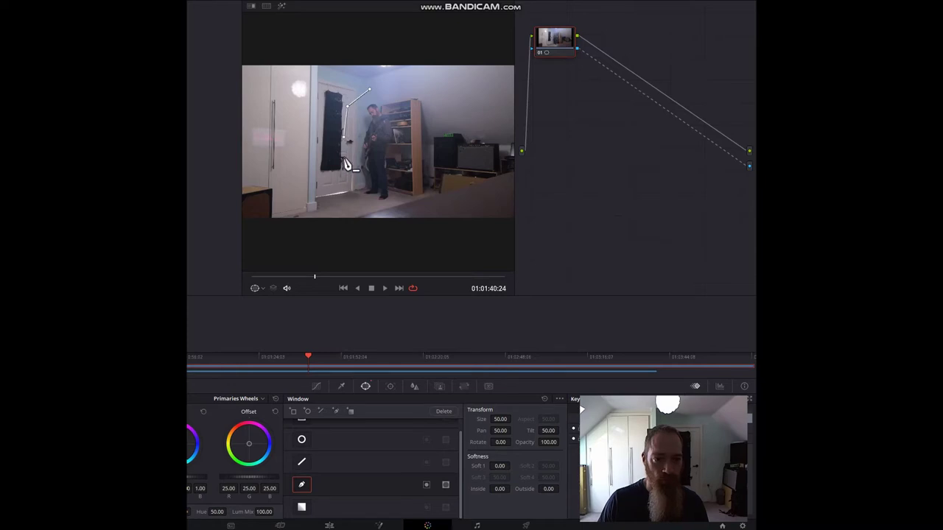
click(349, 198)
click(373, 211)
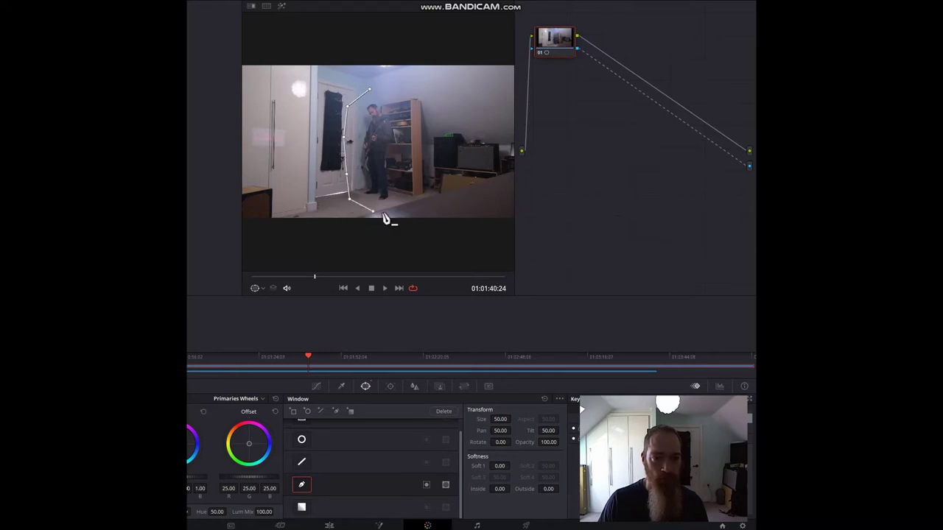
click(404, 203)
Close the mask up the bass player's right side and preview the composite on the Edit page
click(419, 170)
click(415, 136)
click(408, 101)
click(385, 92)
click(370, 90)
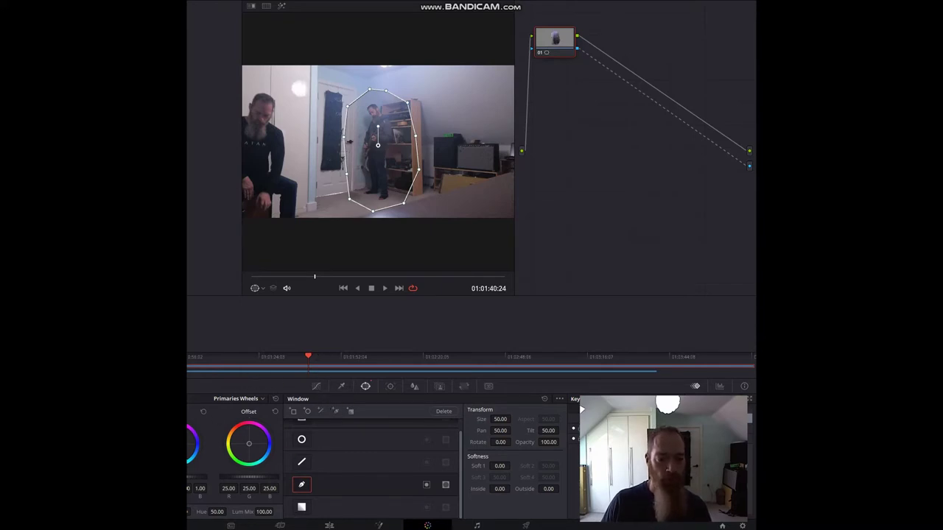
key(shift+4)
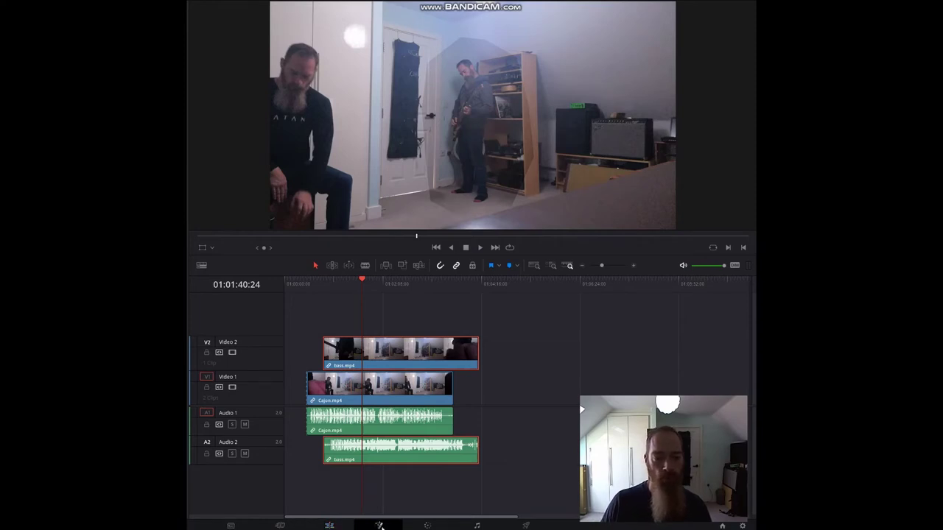
click(418, 528)
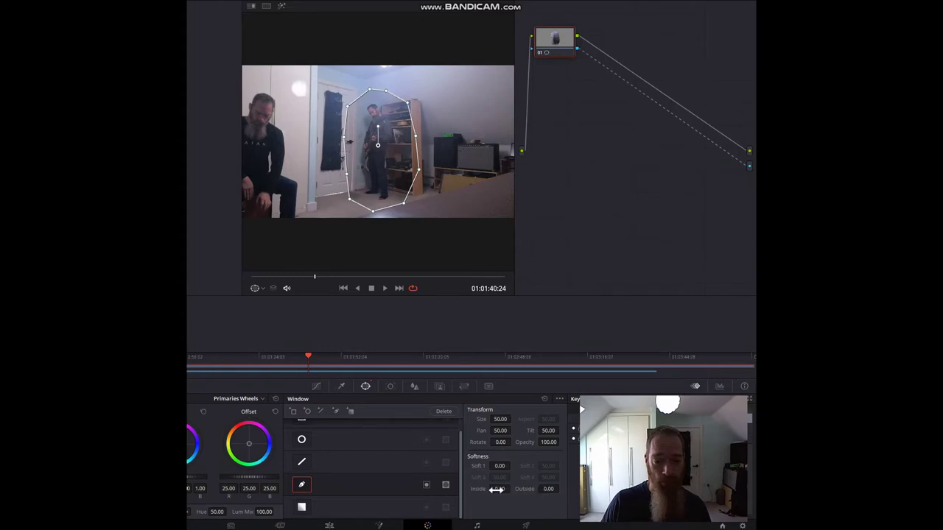
Set the window's Softness Inside to 16.80 and check the composite on the Edit page
drag(501, 488, 512, 489)
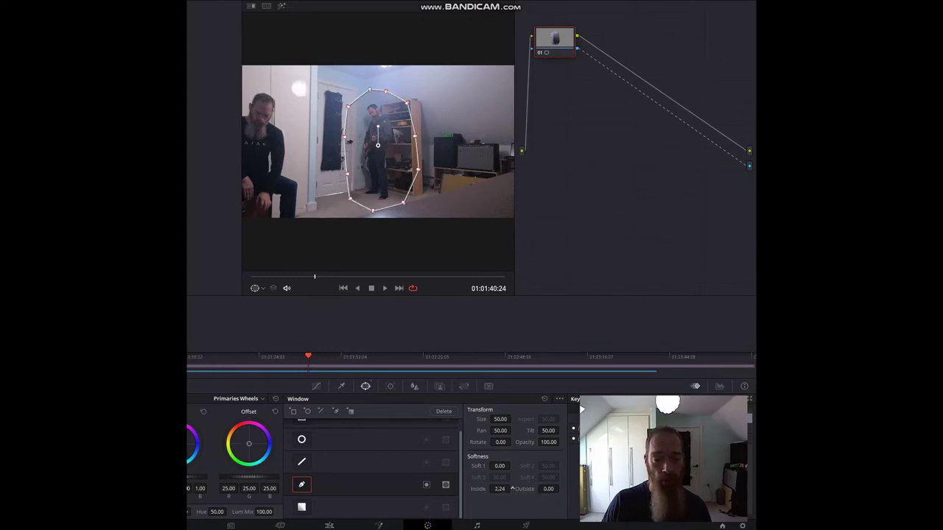
drag(511, 488, 512, 488)
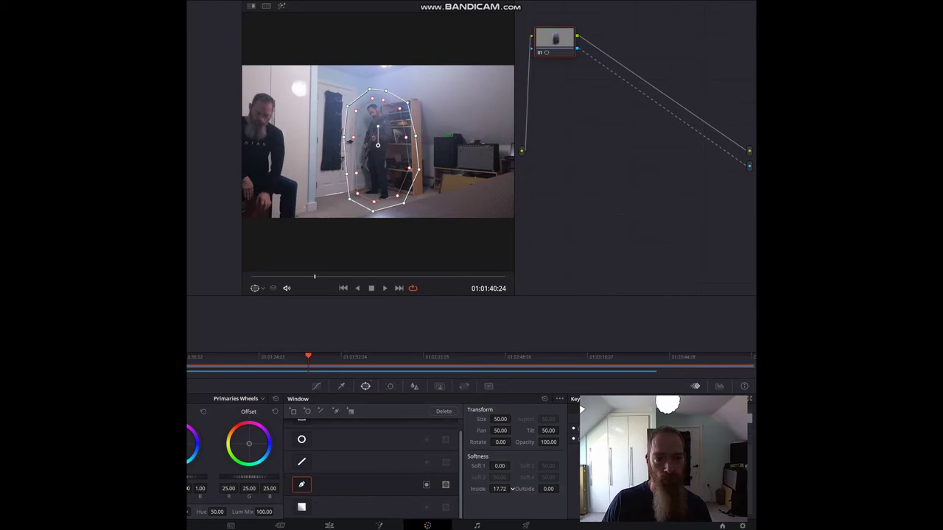
drag(511, 488, 512, 489)
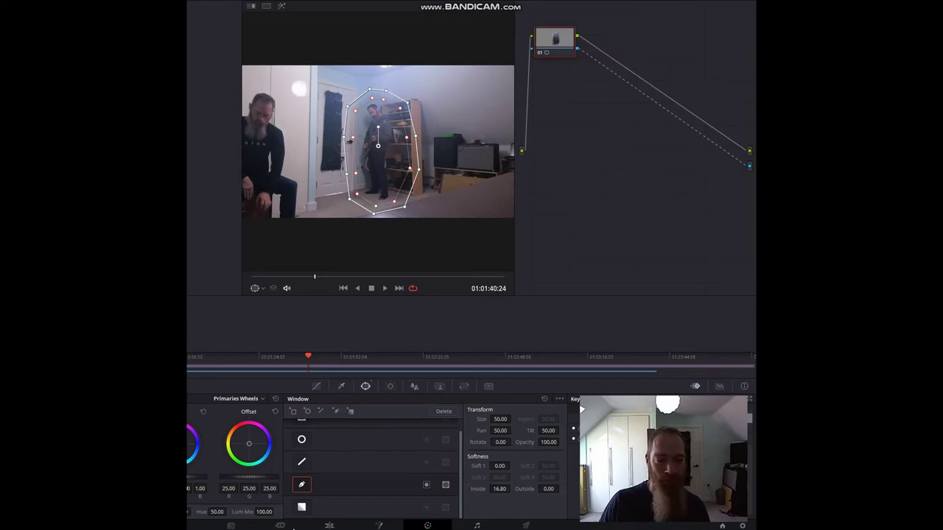
click(330, 526)
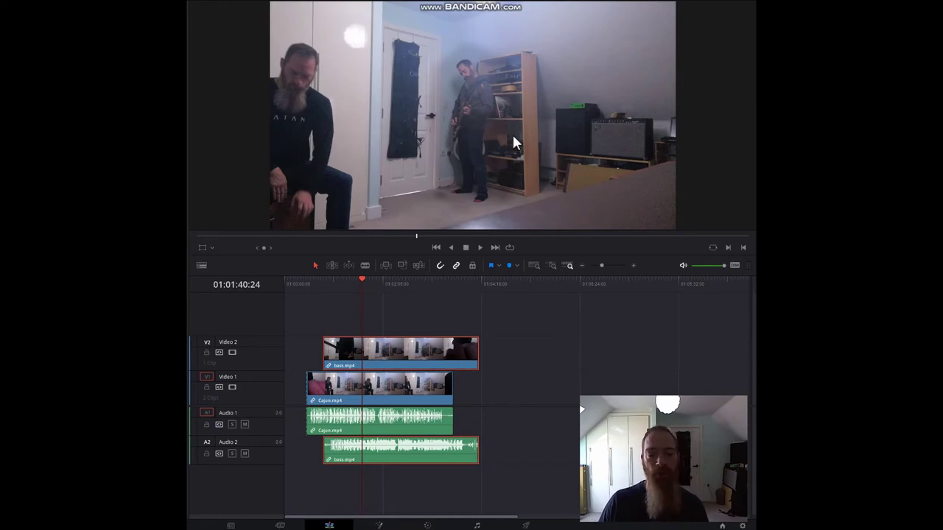
Flatten the mask's top and pull its upper right side outward, then preview the composite
click(427, 526)
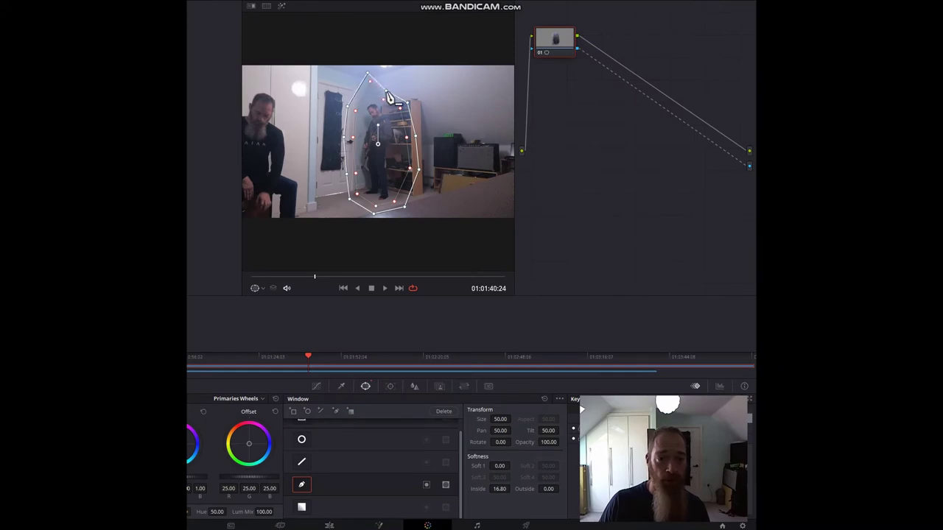
drag(400, 84, 423, 94)
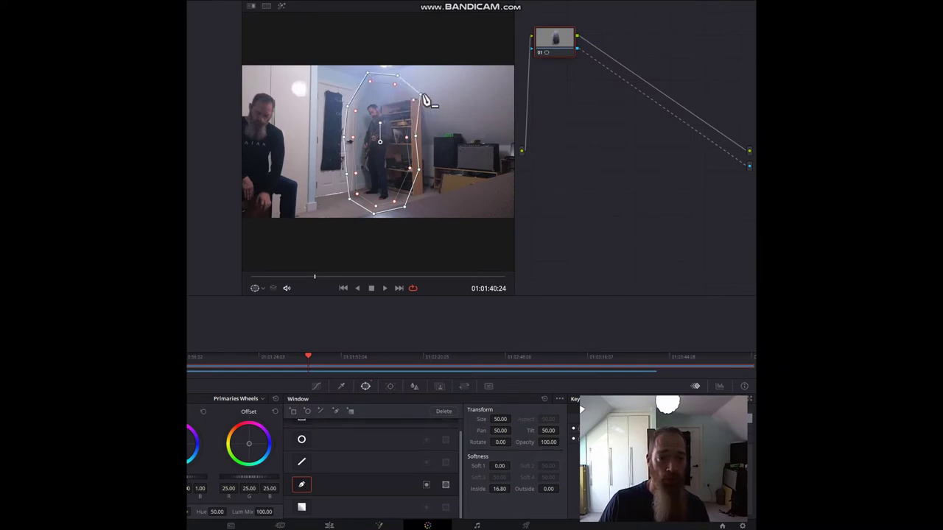
drag(346, 107, 422, 105)
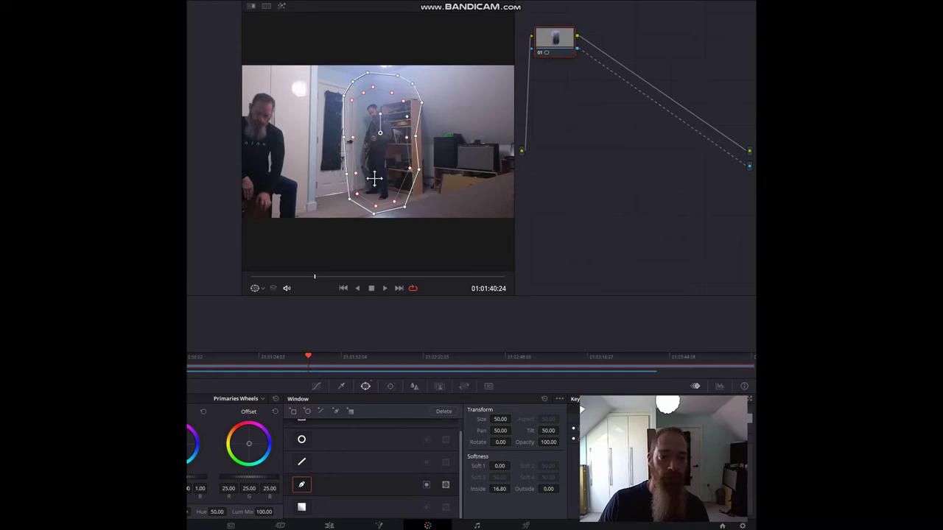
click(325, 525)
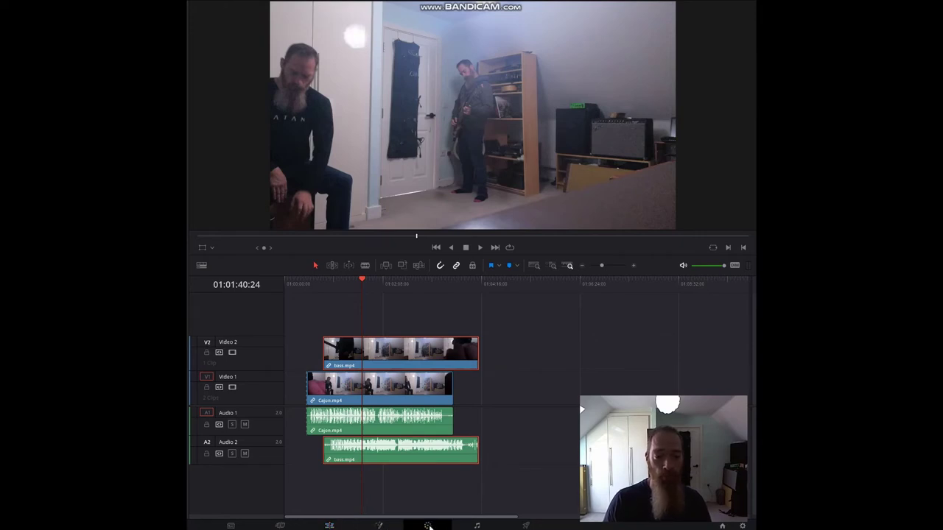
click(427, 525)
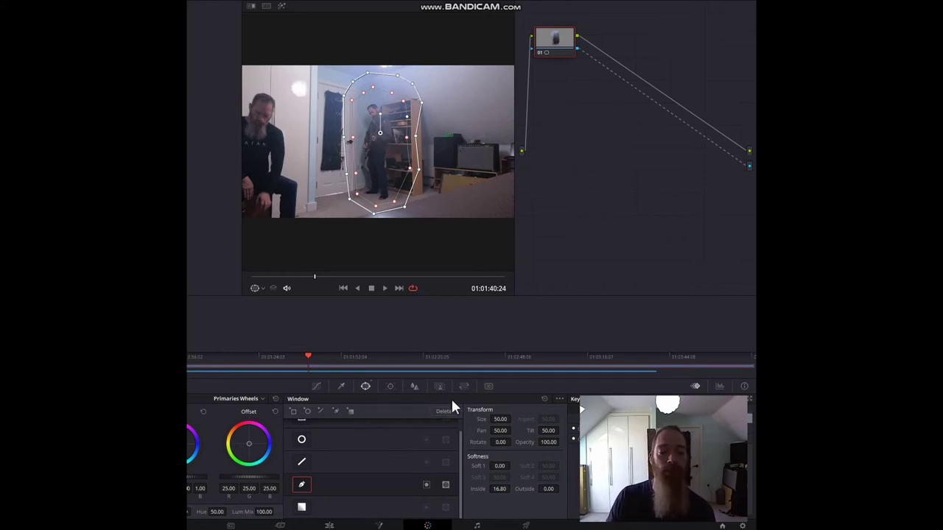
click(390, 387)
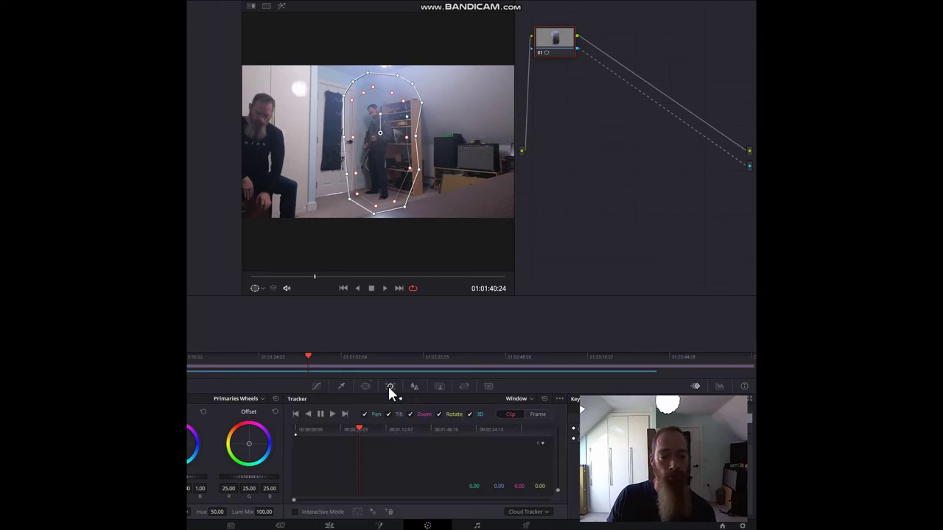
In Tracker Frame mode, add points bending the mask's right edge inward while stepping frames
click(538, 415)
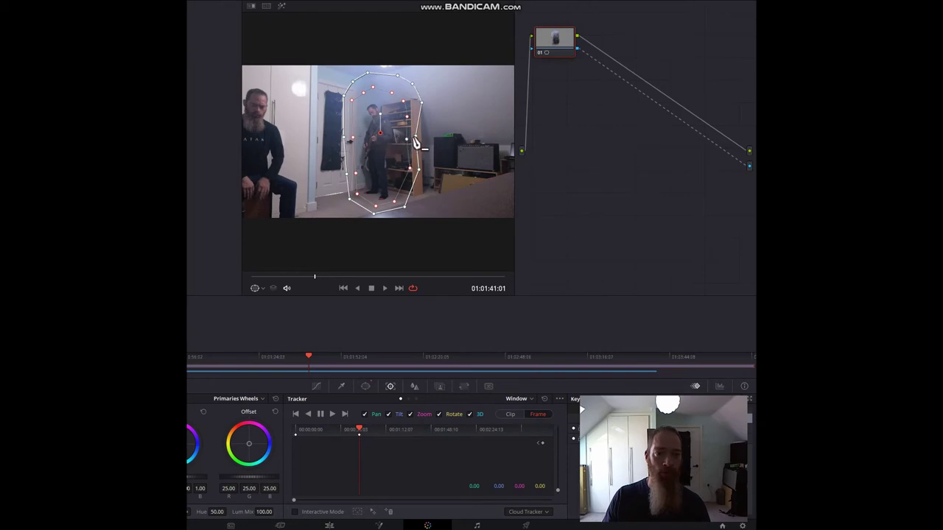
click(409, 141)
click(405, 158)
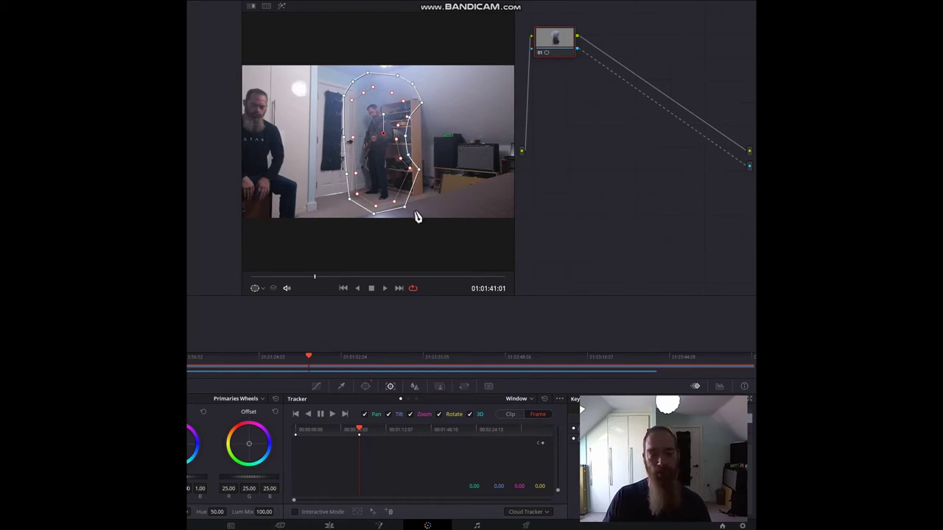
key(Right)
key(Right)
key(Right)
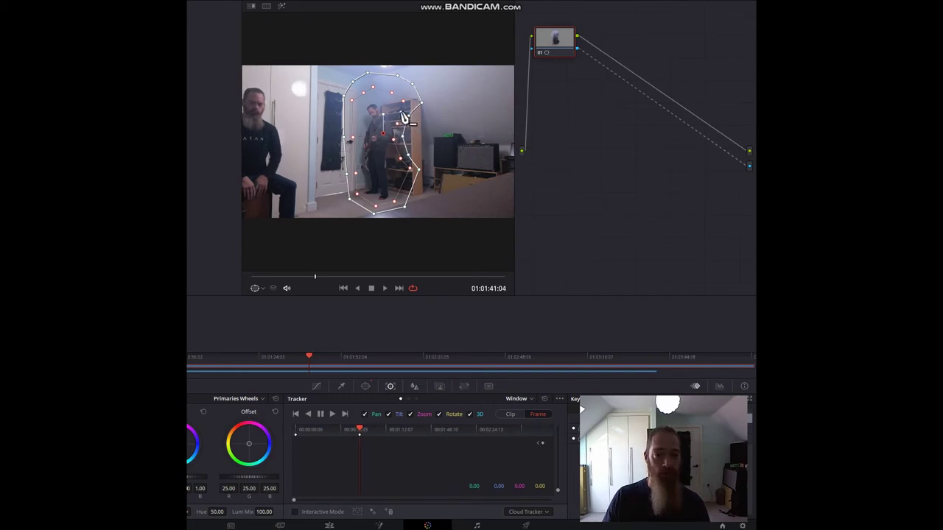
key(Right)
key(Right)
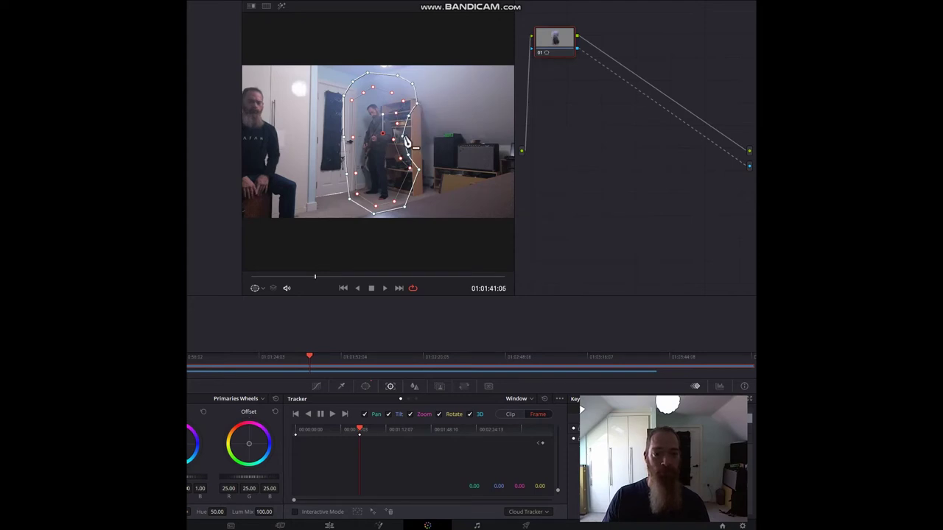
key(Right)
key(Right)
key(Right)
key(Right)
key(Right)
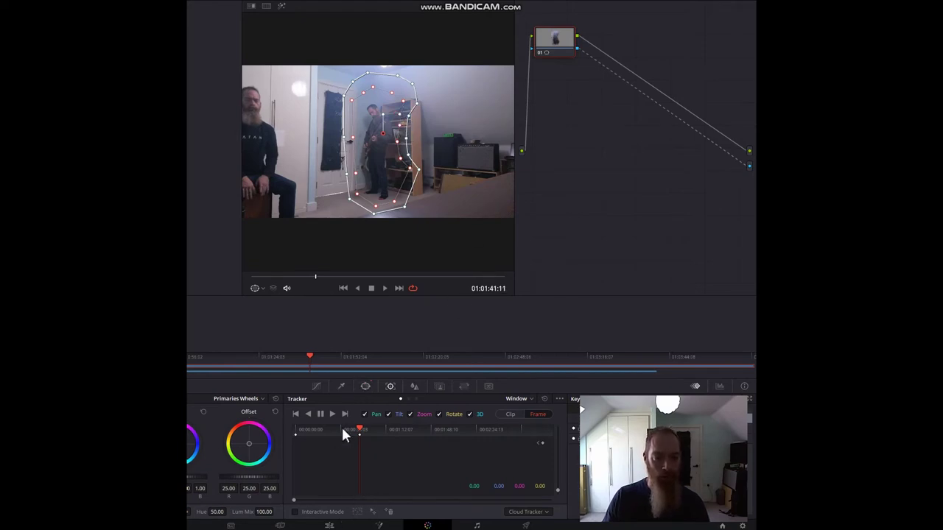
On the Edit page, step frame by frame around 01:01:41:04 to check the composite
click(329, 526)
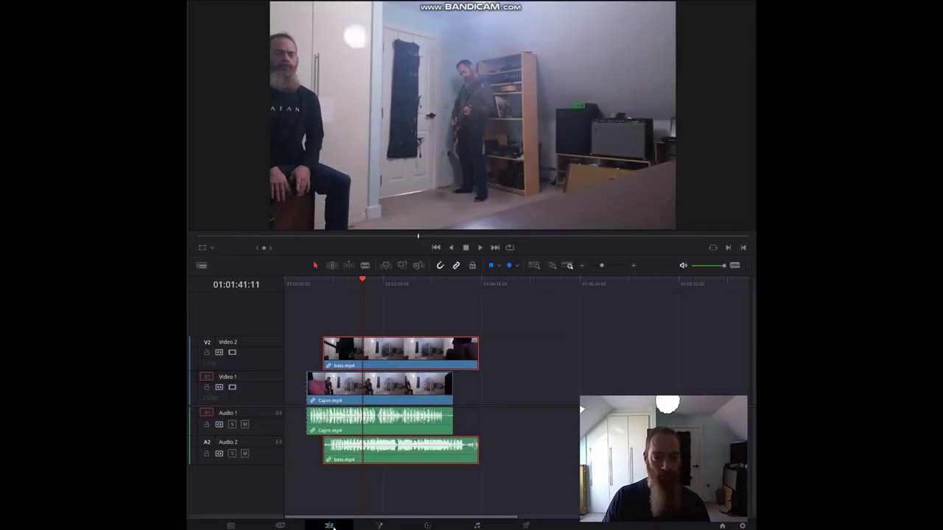
click(360, 279)
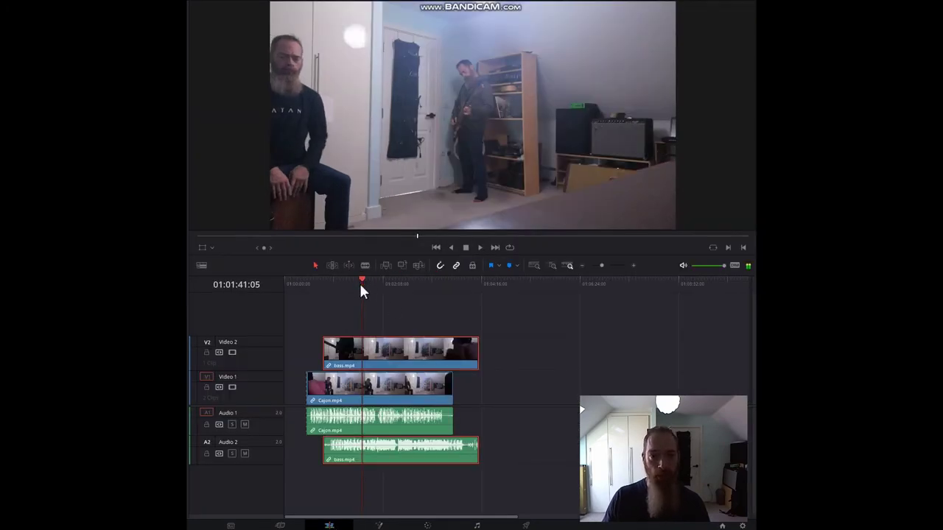
key(Left)
key(Left)
key(Left)
key(Left)
key(Left)
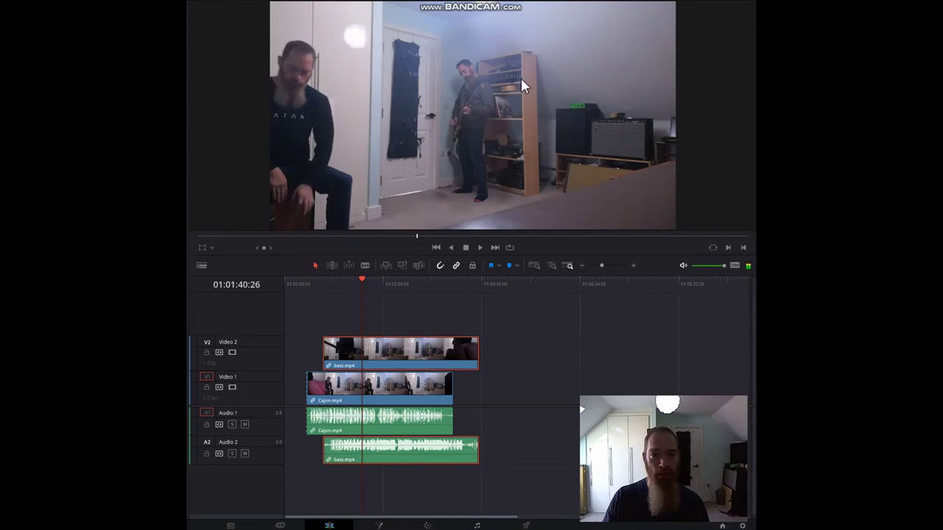
key(Left)
key(Right)
key(Right)
key(Right)
key(Right)
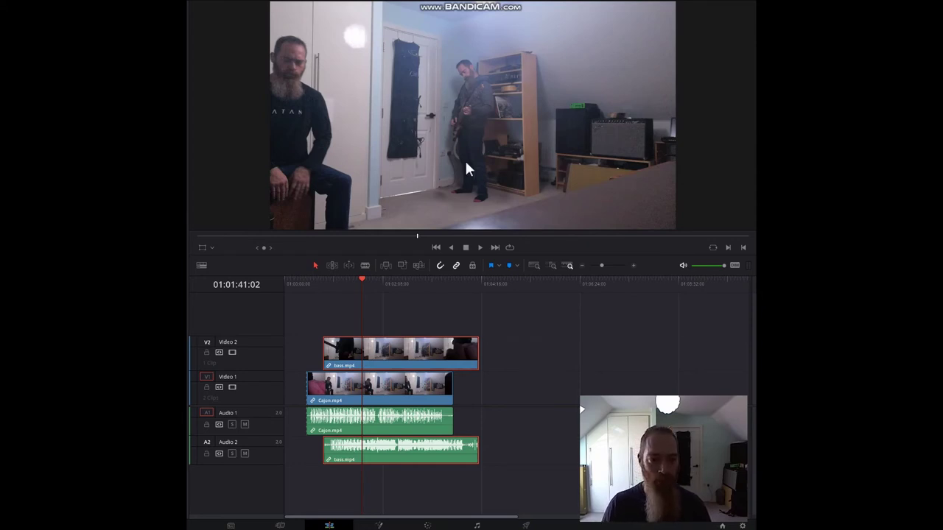
Play the composite with the monitoring volume lowered, then nudged slightly back up
key(space)
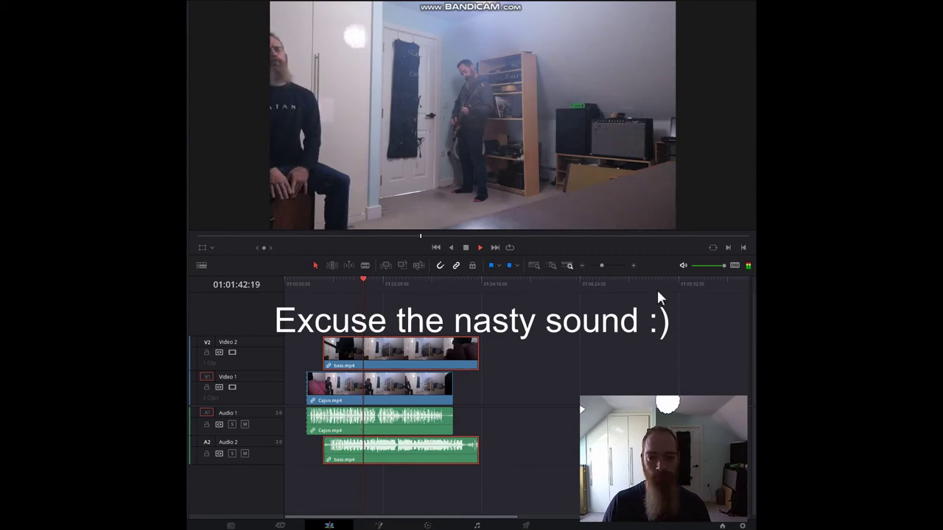
click(703, 265)
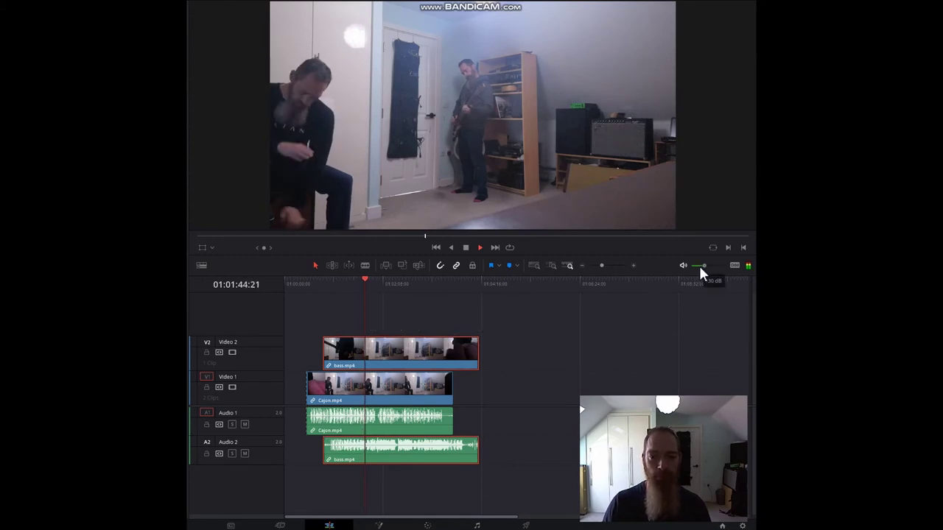
drag(705, 265, 710, 266)
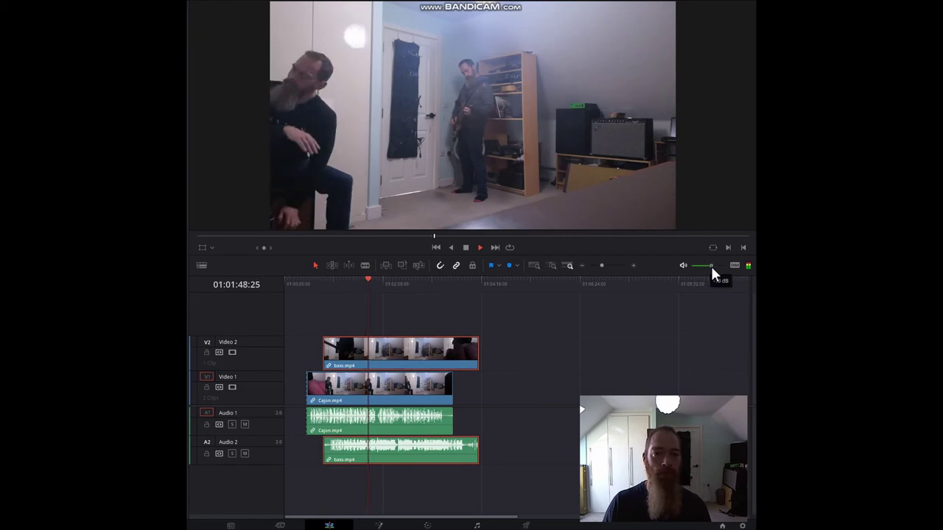